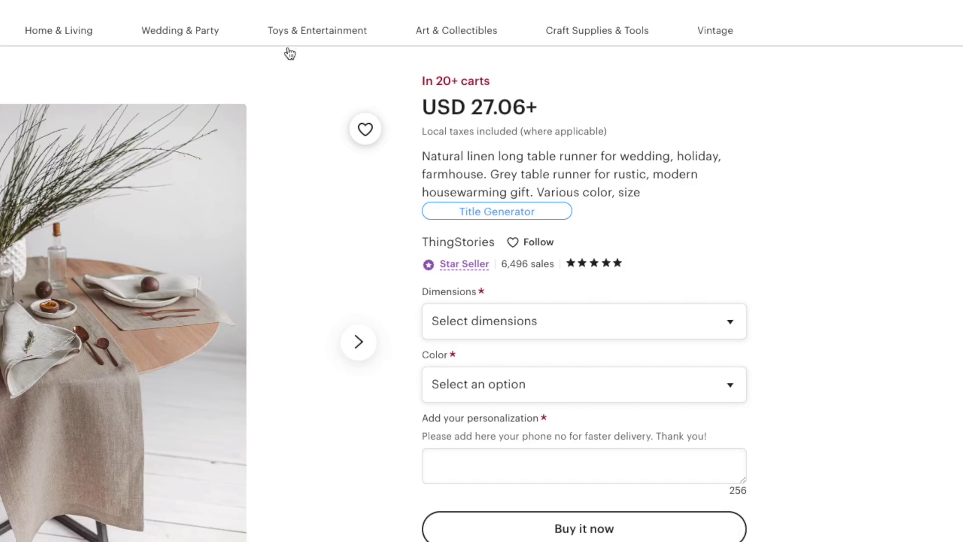
Open the listing's Title Generator and review each keyword's views, favorites, competition and sales figures.
mouse_move(288, 45)
click(483, 212)
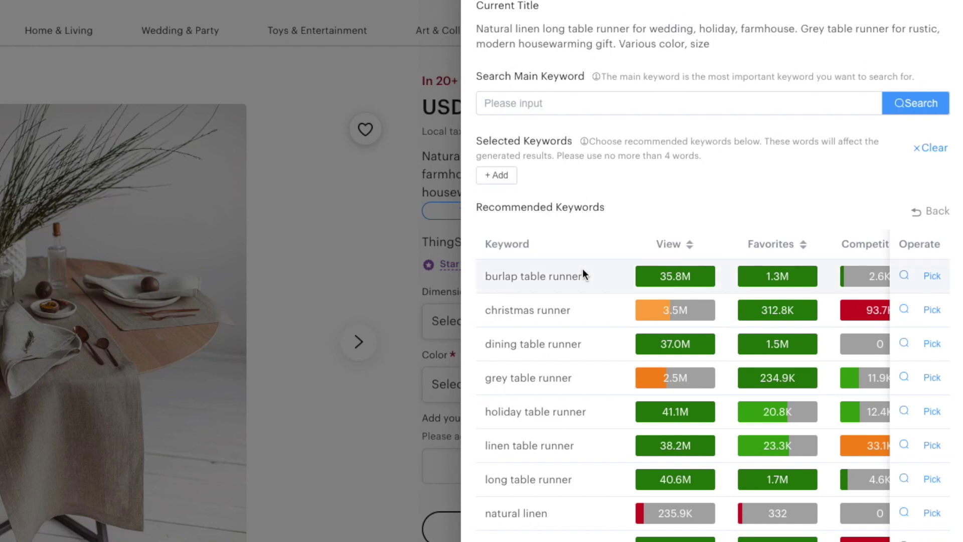
scroll(543, 393, down, 2)
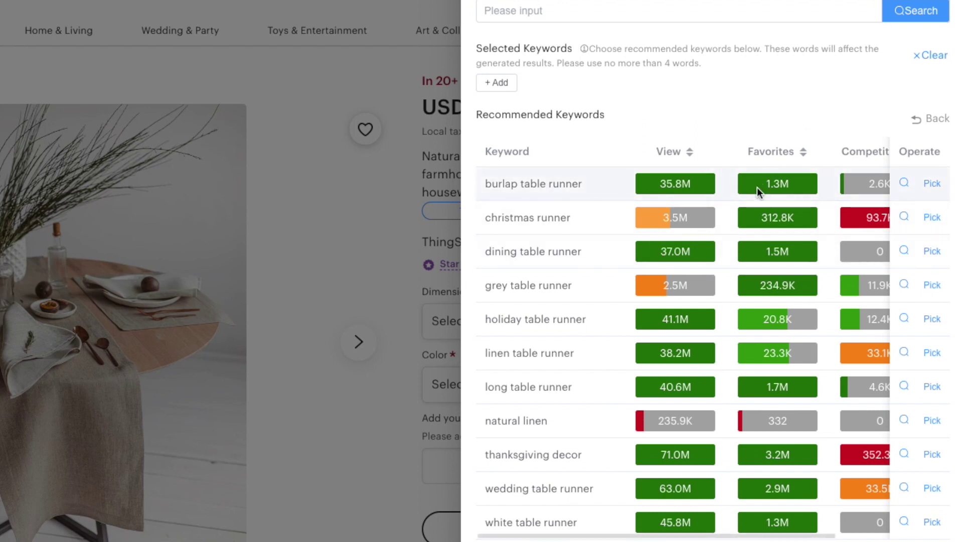
scroll(579, 539, right, 5)
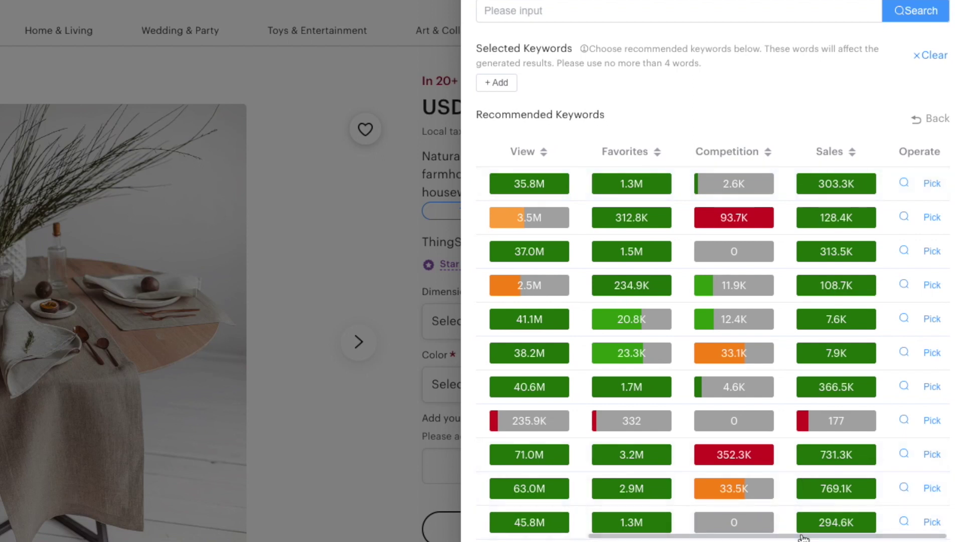
drag(799, 536, 684, 536)
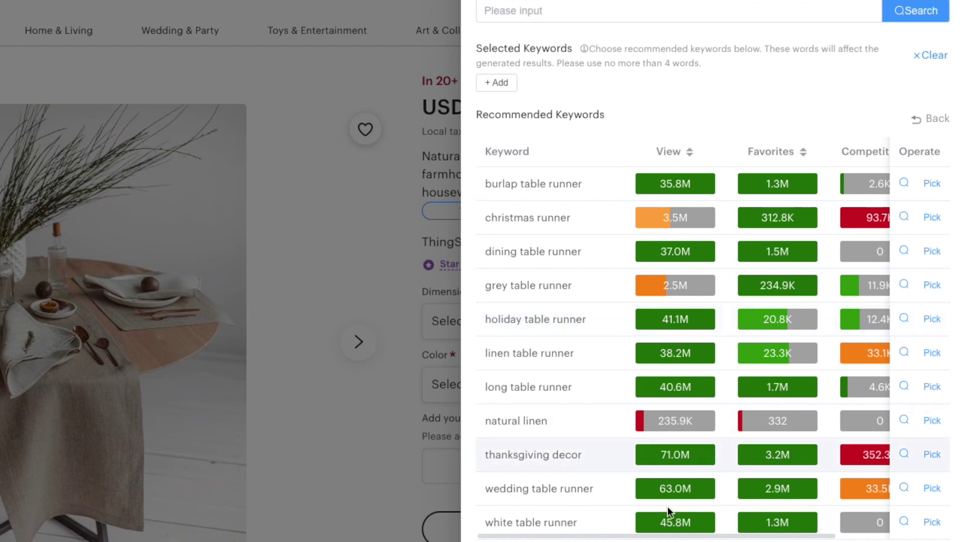
drag(645, 536, 727, 536)
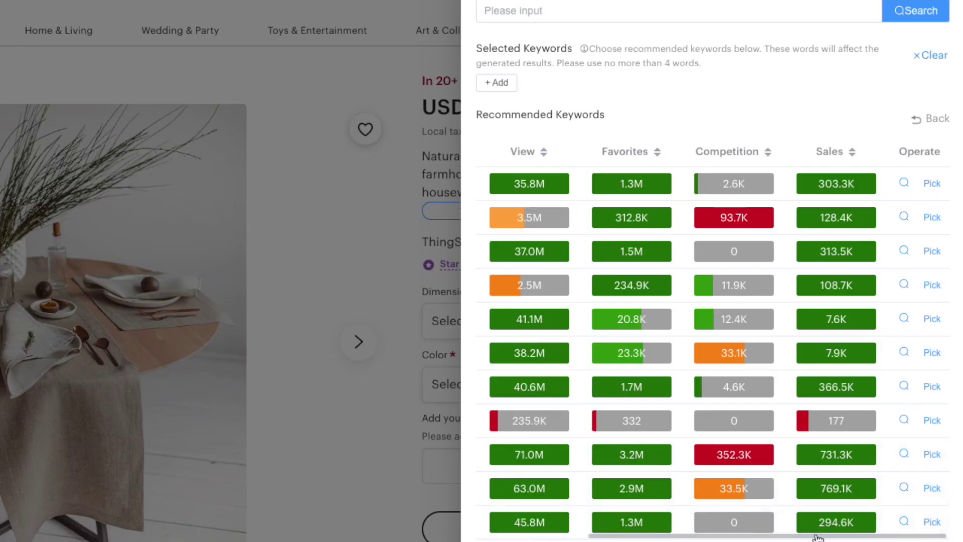
drag(817, 537, 702, 536)
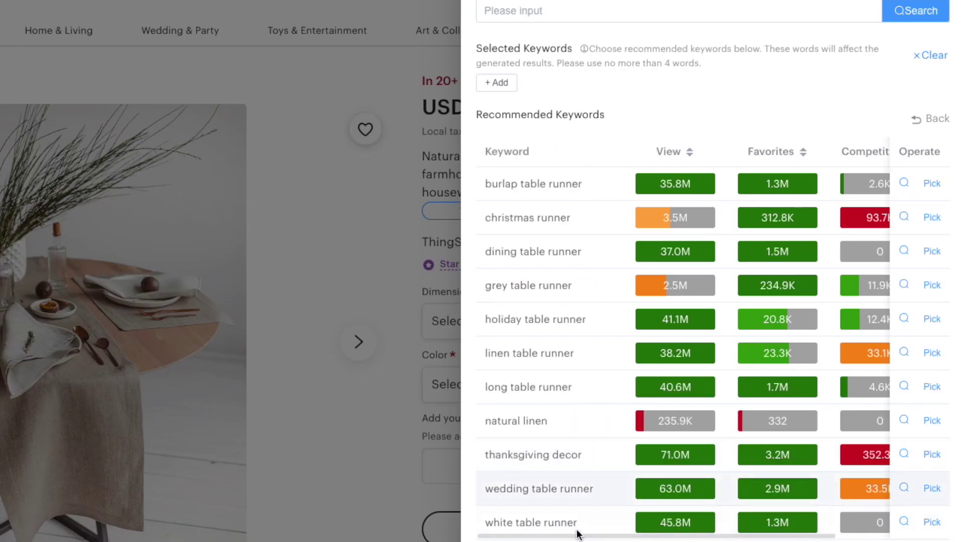
drag(577, 535, 688, 536)
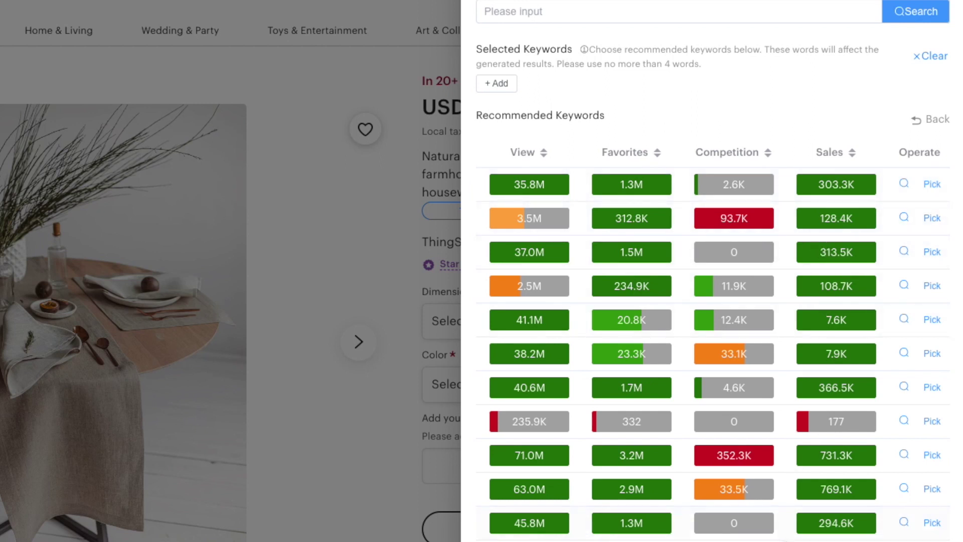
drag(785, 539, 659, 537)
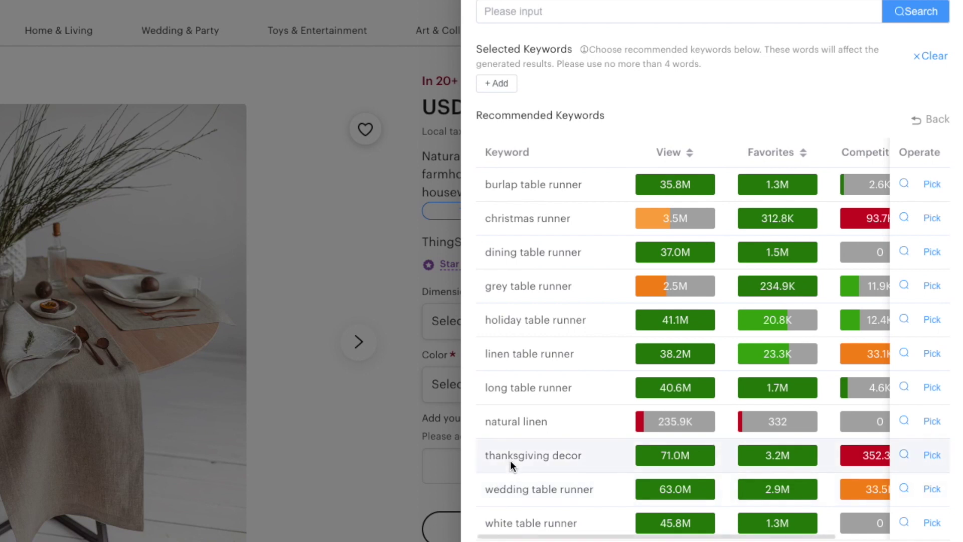
Add 'table runner' as a custom keyword and pick burlap table runner, christmas runner and dining table runner.
click(503, 87)
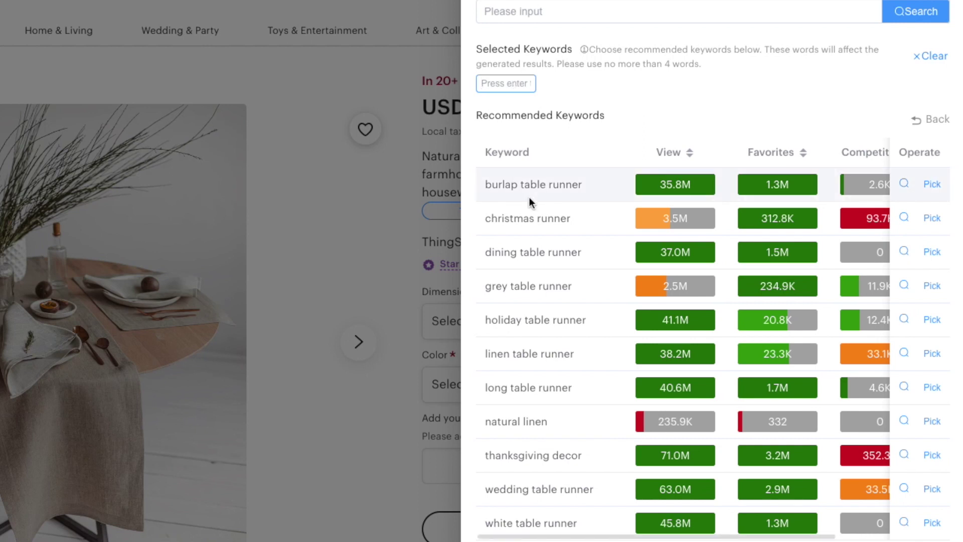
text(table runner)
key(Return)
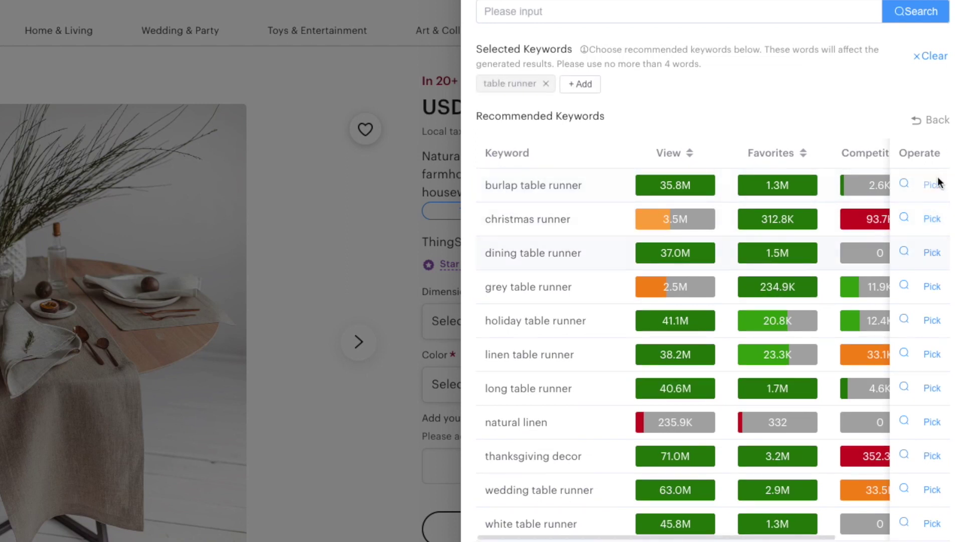
click(934, 185)
click(932, 218)
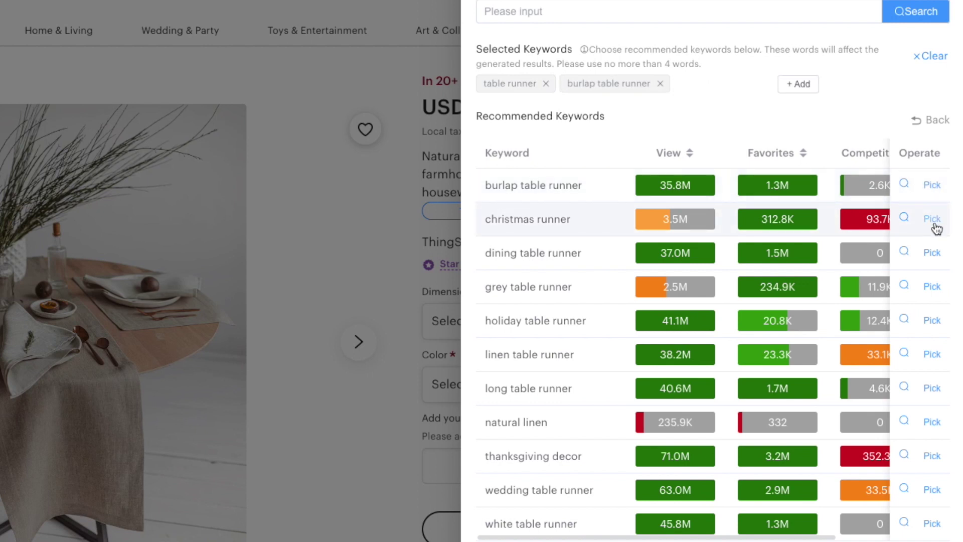
click(932, 253)
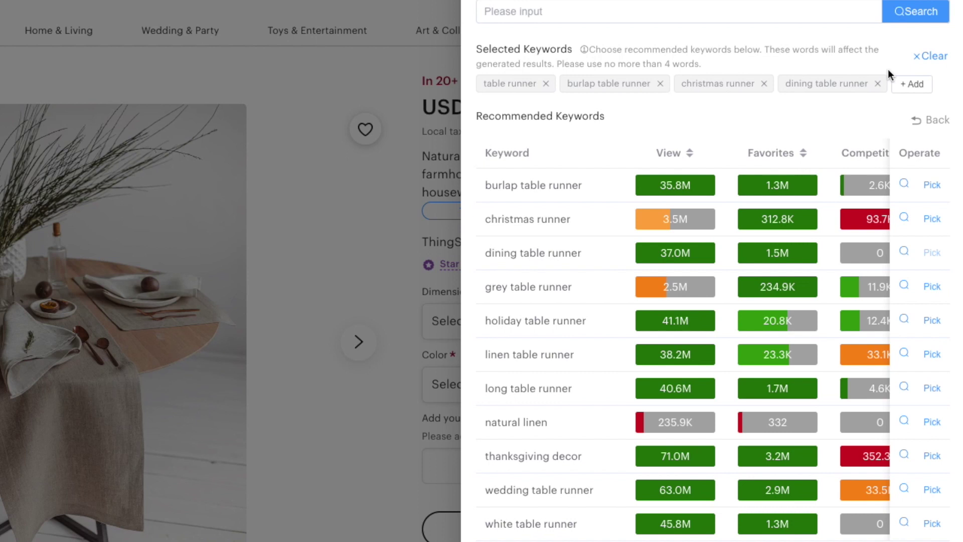
Generate title suggestions, such as 'Eco-Friendly Jute Burlap Table Runner…', from the selected keywords.
scroll(819, 58, down, 5)
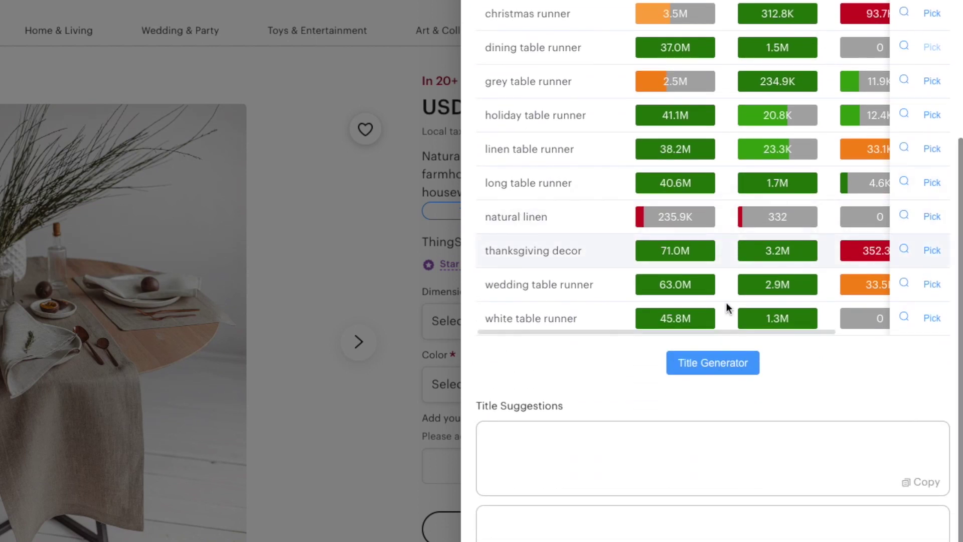
click(703, 365)
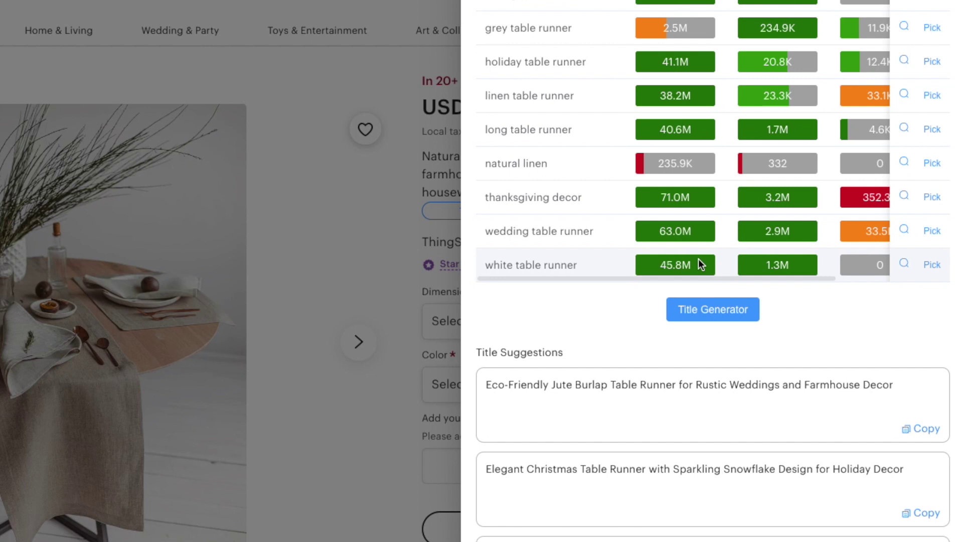
scroll(698, 258, up, 7)
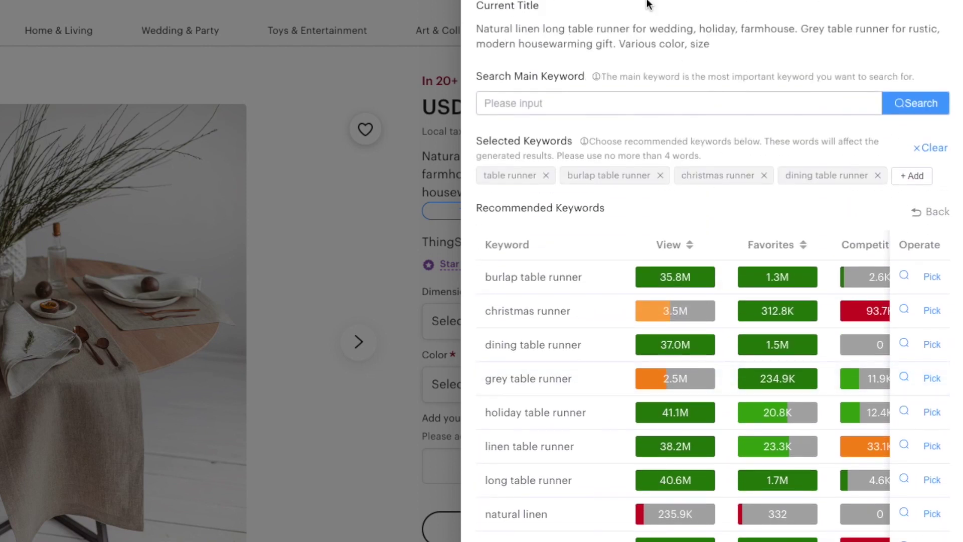
Clear all keywords from the Selected Keywords list.
click(931, 147)
scroll(625, 205, down, 1)
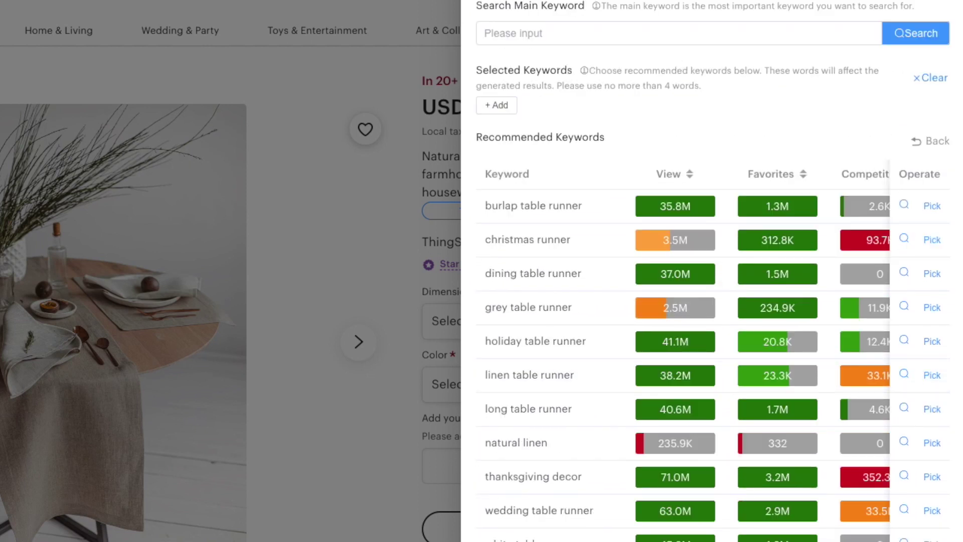
scroll(604, 222, down, 1)
scroll(603, 221, down, 5)
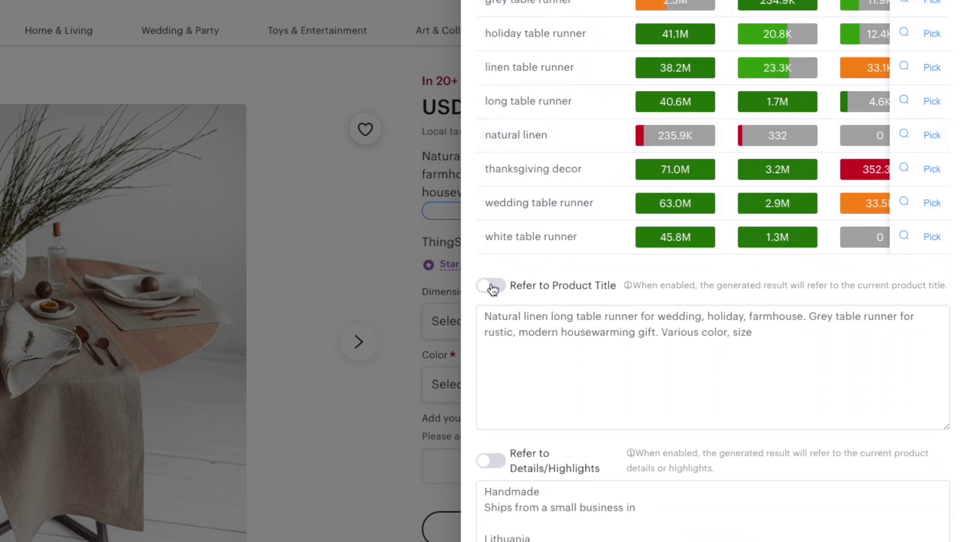
Turn on Refer to Product Title, Details/Highlights and Current Description.
click(492, 286)
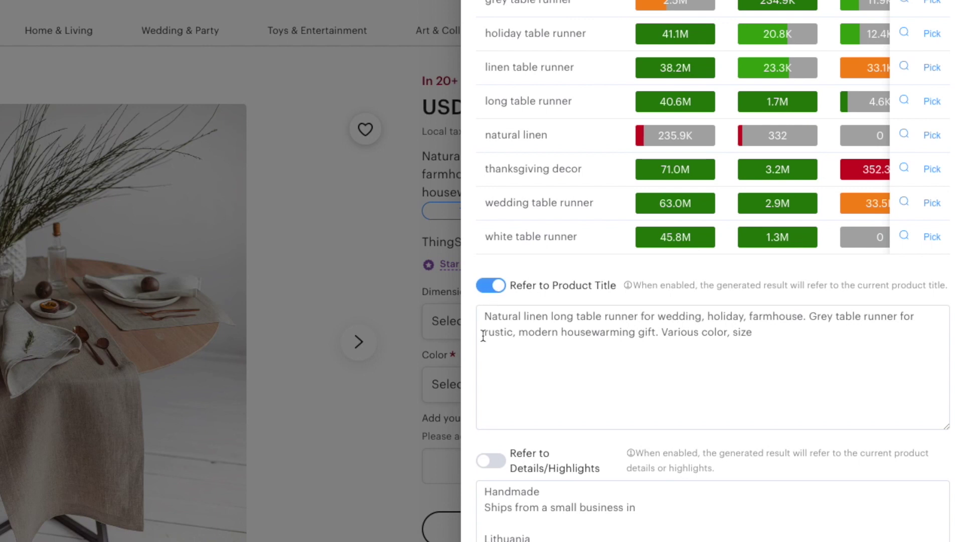
click(492, 460)
scroll(494, 462, down, 2)
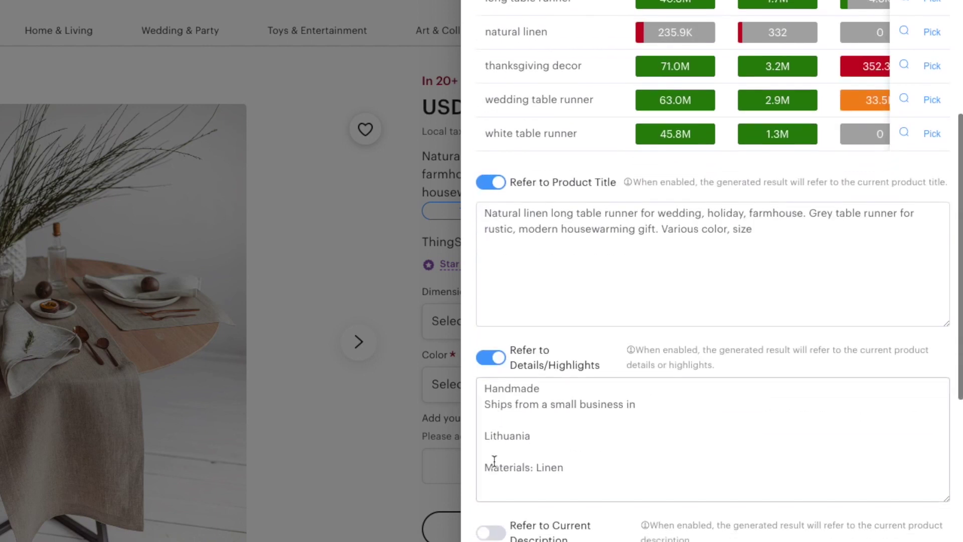
click(490, 533)
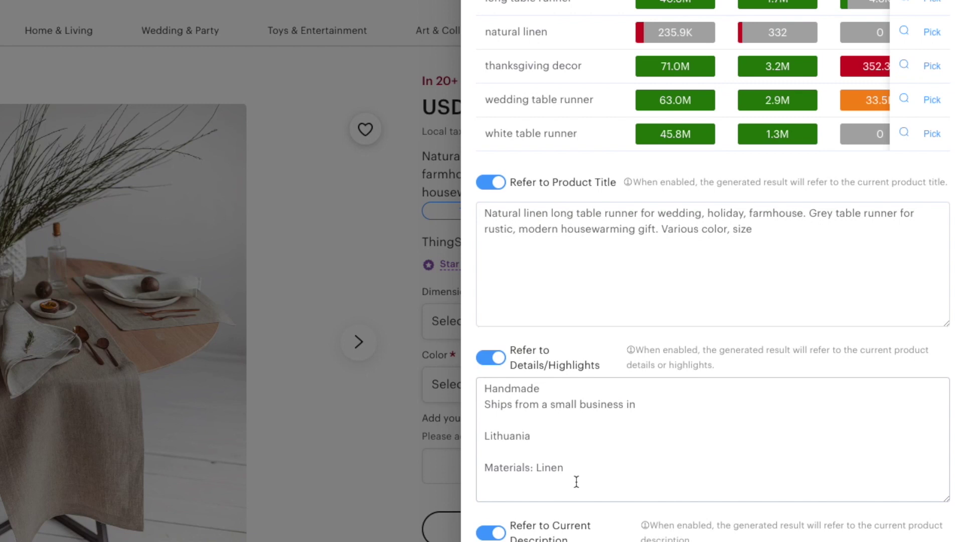
scroll(576, 480, down, 6)
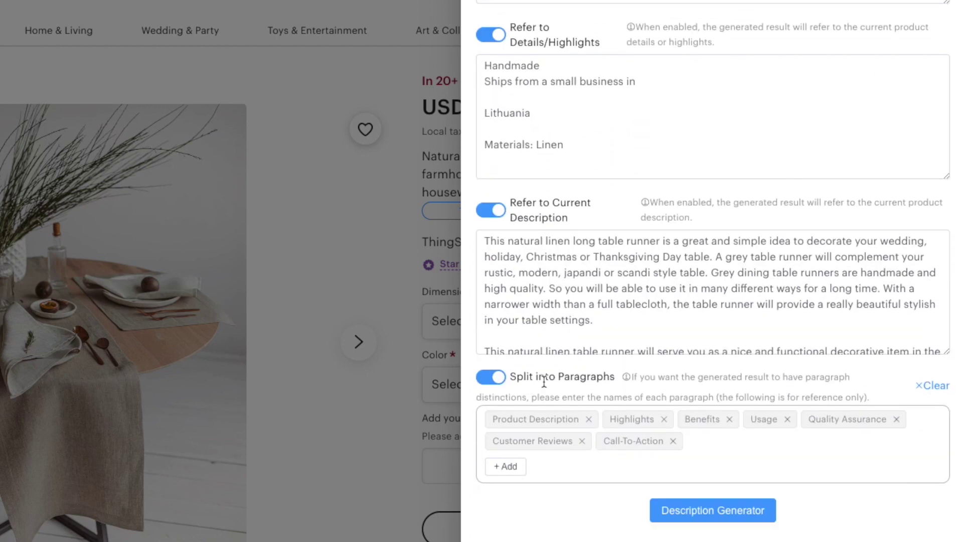
scroll(596, 439, down, 2)
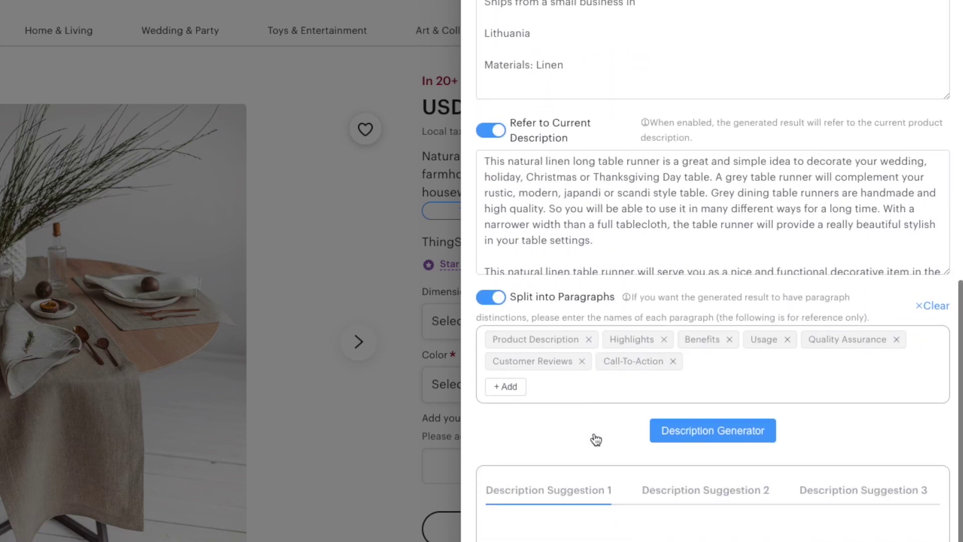
Run the Description Generator until Suggestion 1 shows Product Description and Highlights paragraphs for the linen runner.
click(679, 436)
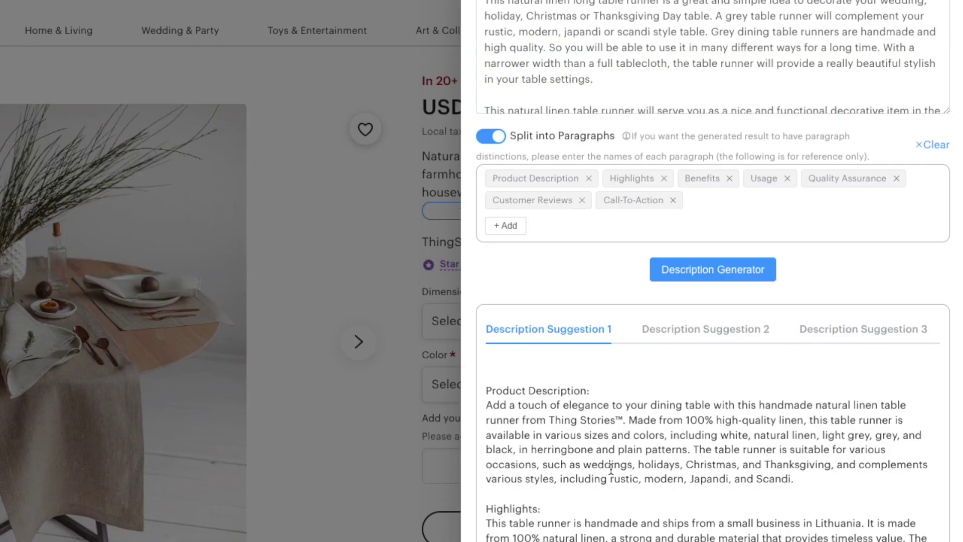
scroll(609, 469, up, 1)
scroll(610, 469, down, 2)
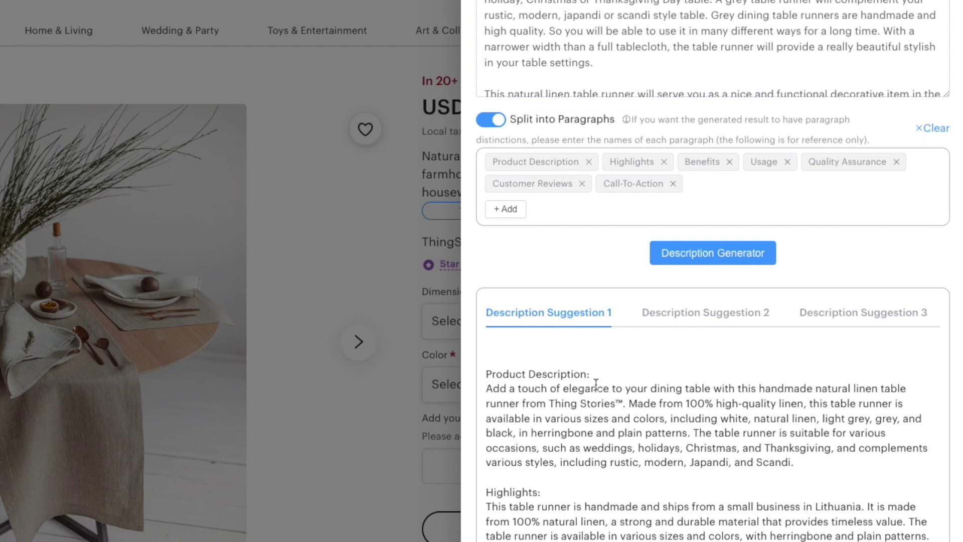
scroll(605, 355, up, 6)
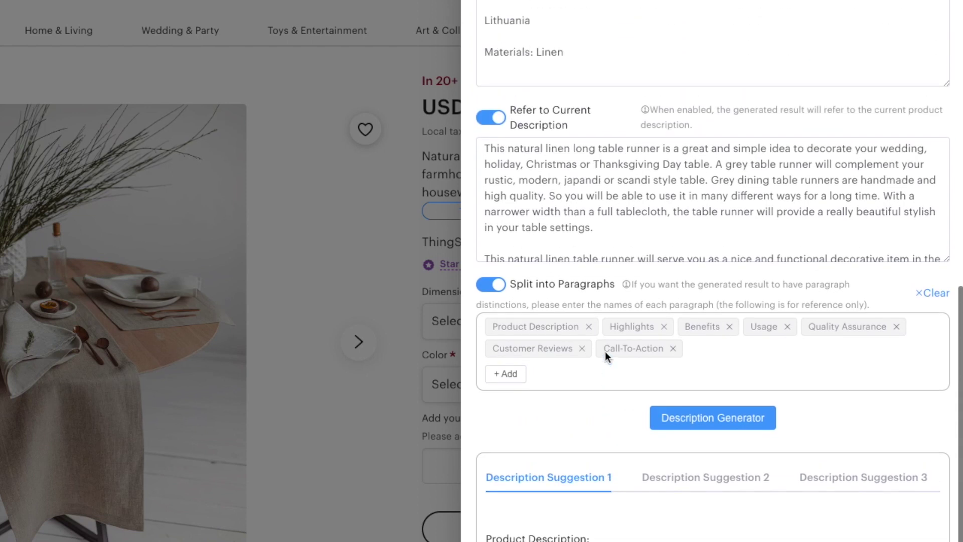
scroll(607, 358, up, 10)
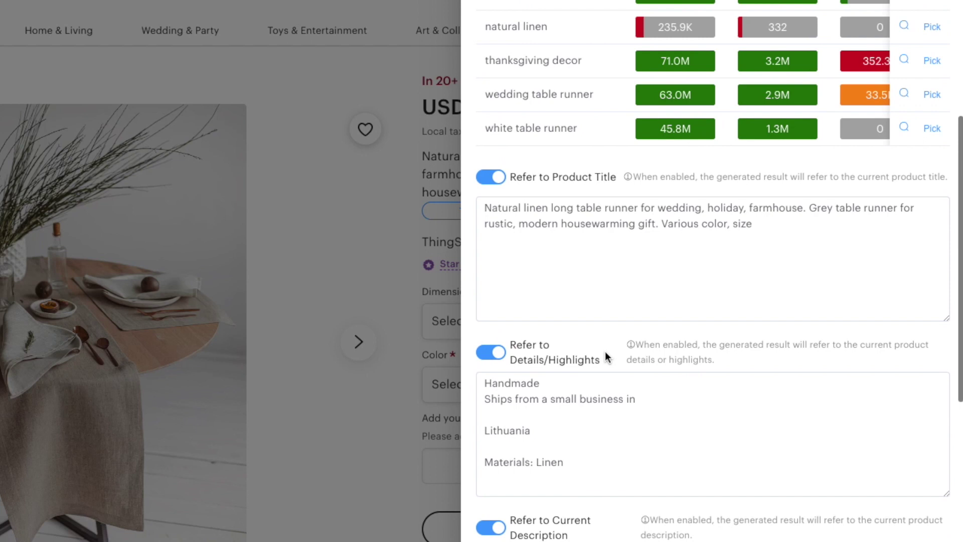
scroll(605, 355, up, 4)
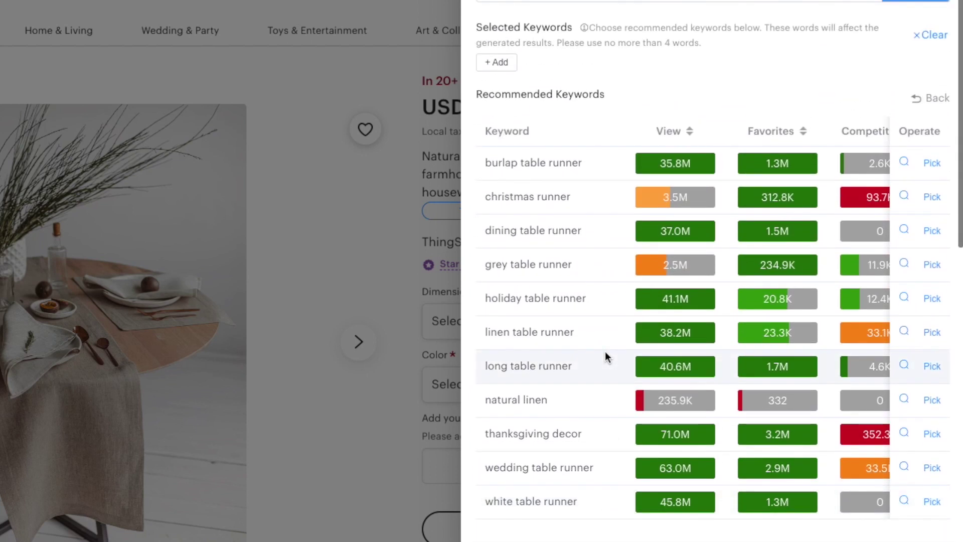